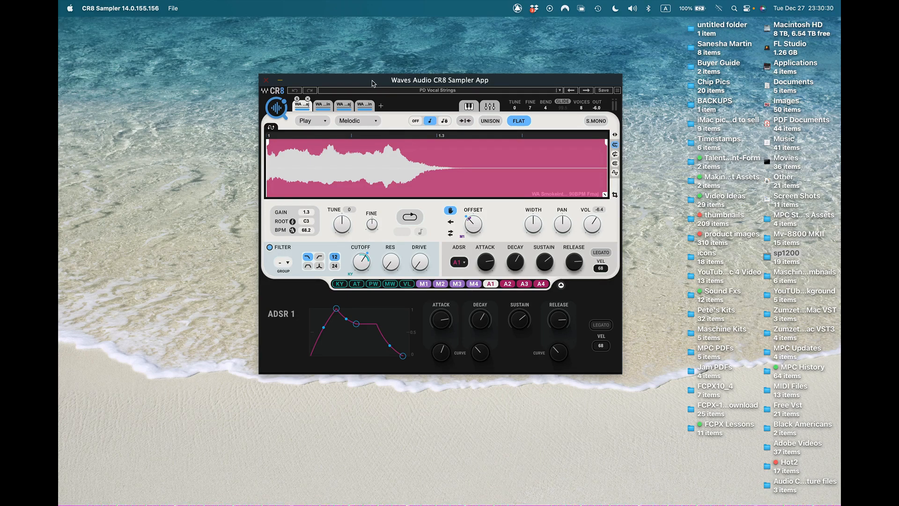
Reposition the sampler window higher on the desktop and set its GUI size to 125%
left_click_drag(372, 83, 307, 59)
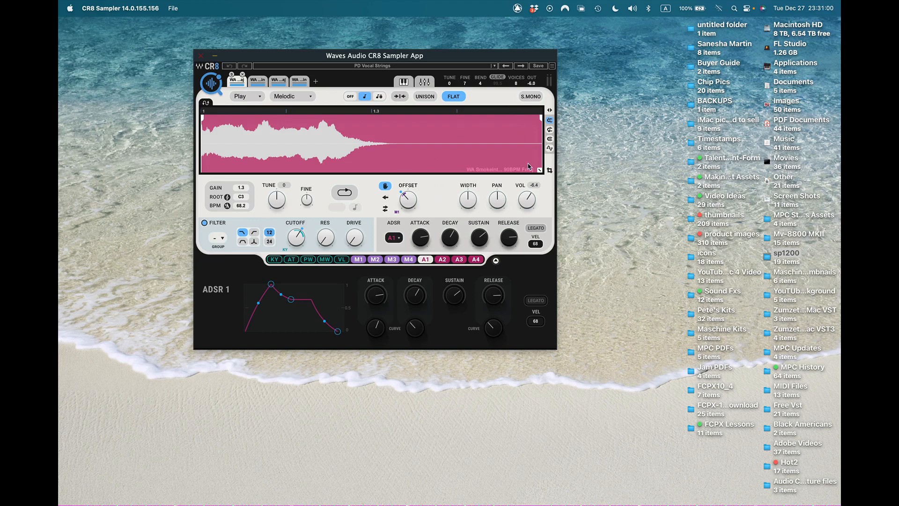
left_click(553, 66)
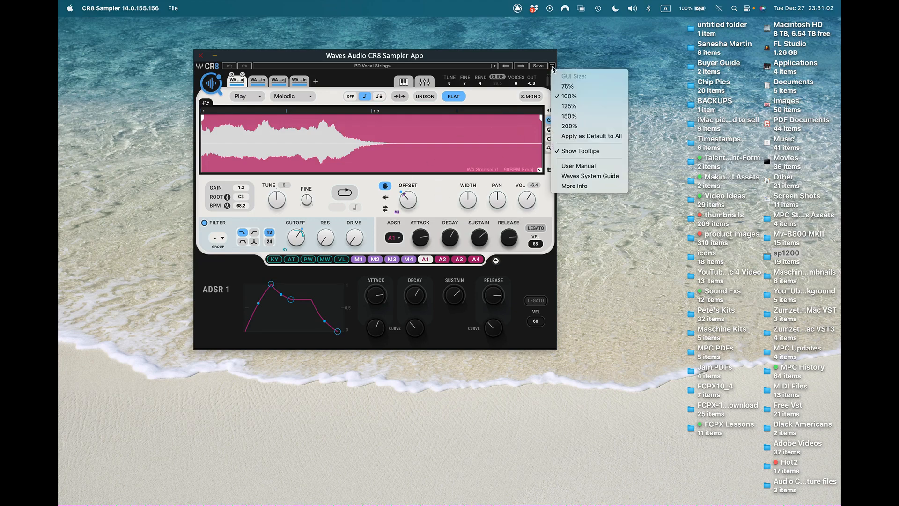
left_click(569, 114)
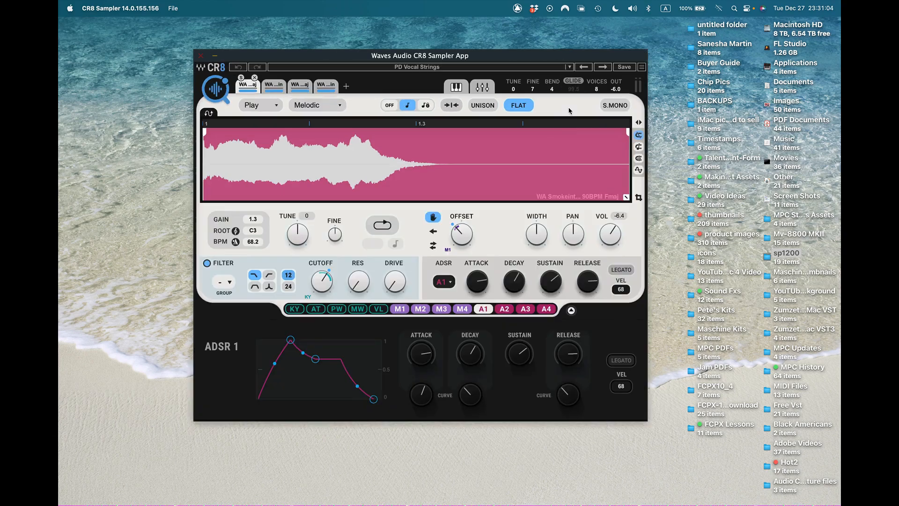
Open the COSMOS sample finder, preview the WA Lead 8bitEsqueLead loop, and close the finder
left_click(215, 94)
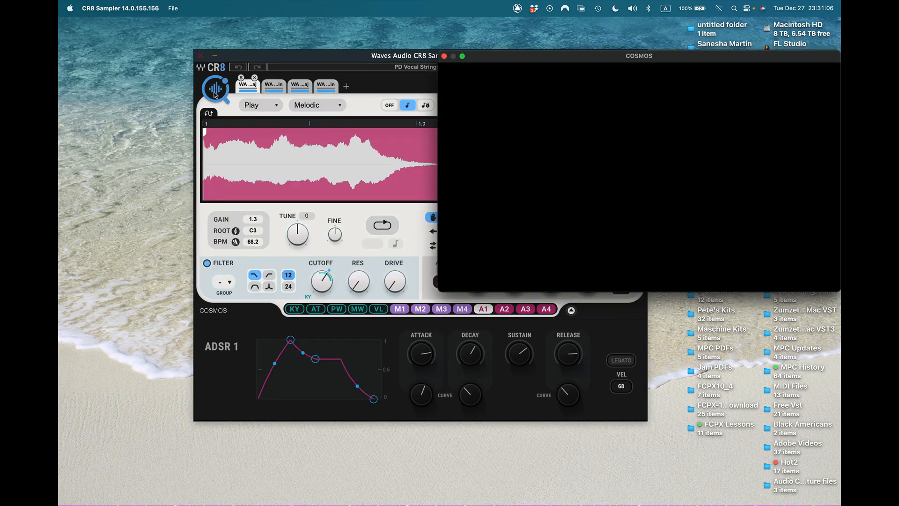
left_click_drag(538, 61, 453, 83)
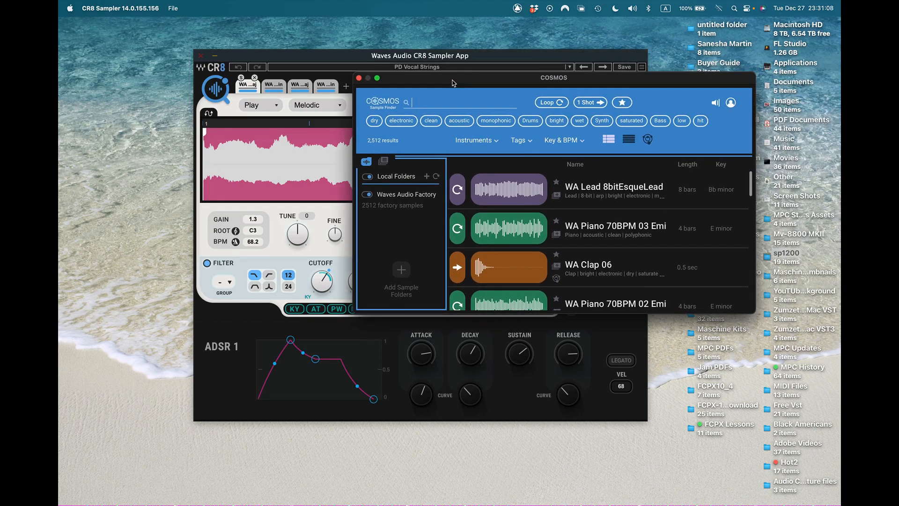
left_click(458, 190)
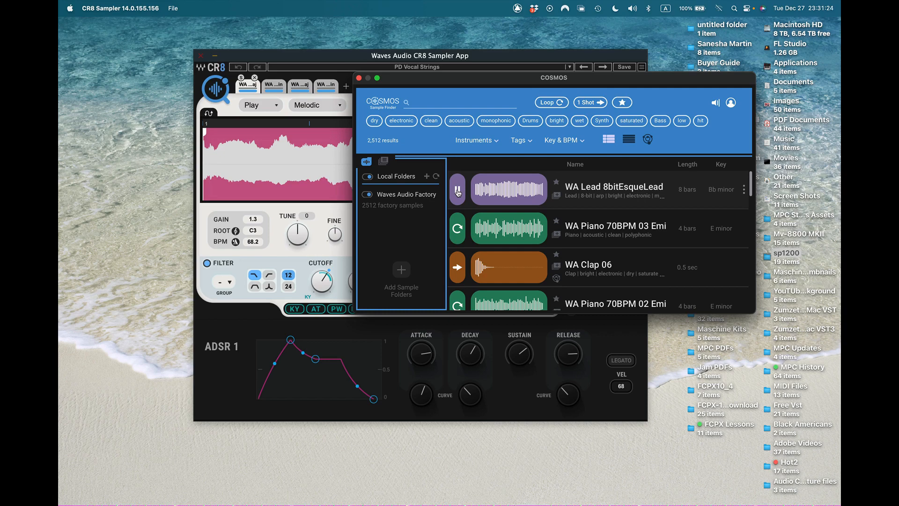
left_click(458, 192)
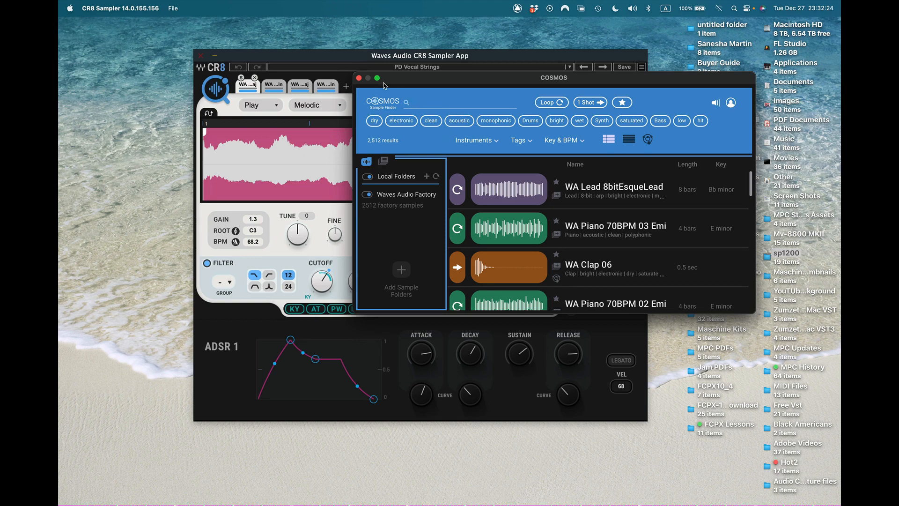
left_click(360, 78)
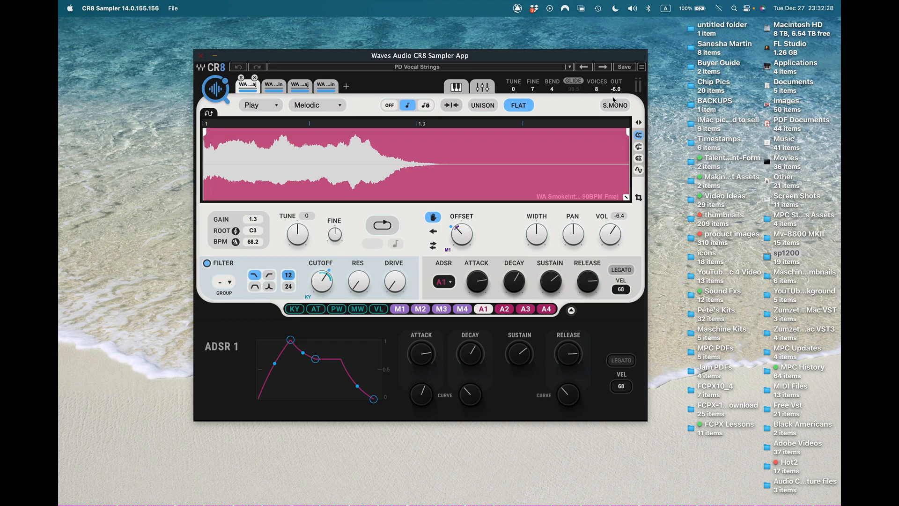
Load the PD Major Chord Gate synth pad preset and audition it at C3 in the keyboard zones view
left_click(571, 68)
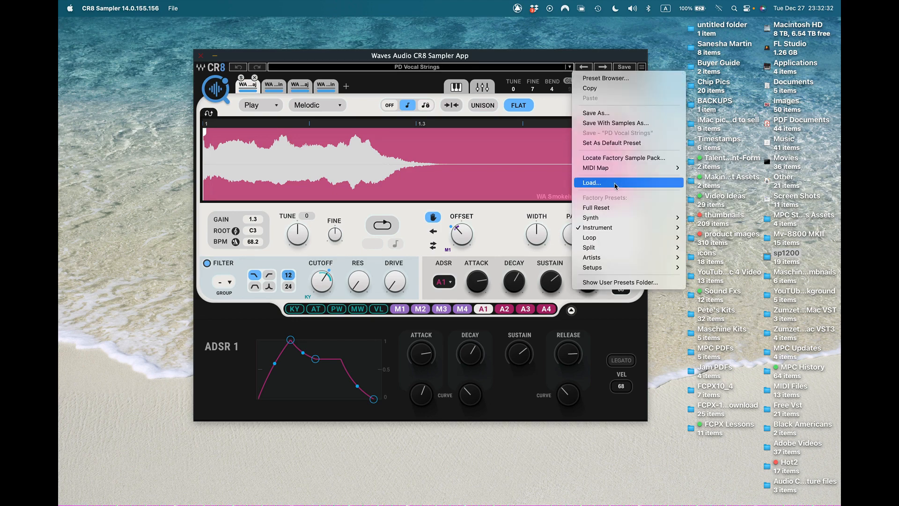
mouse_move(604, 219)
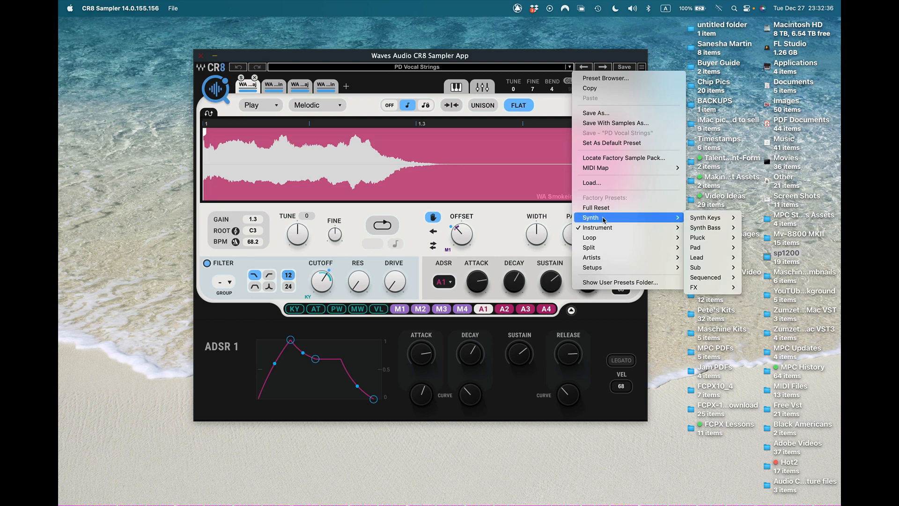
mouse_move(708, 218)
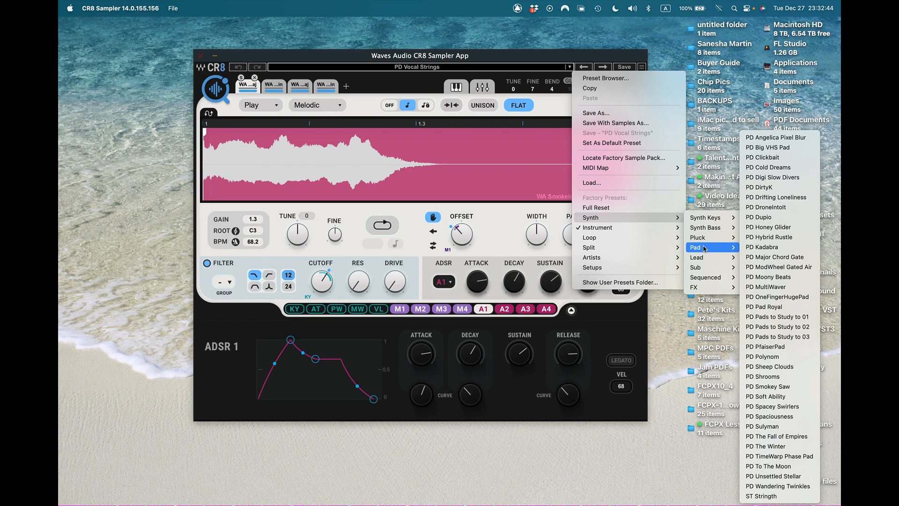
left_click(760, 259)
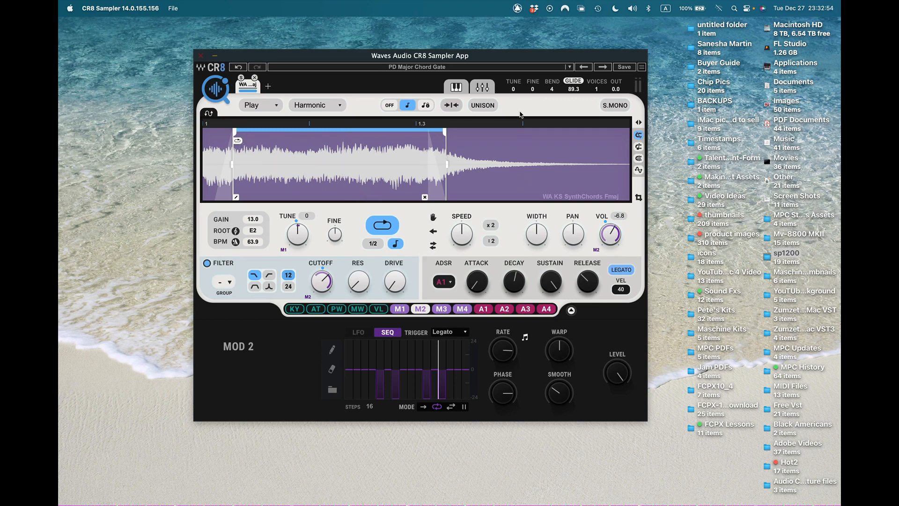
left_click(457, 88)
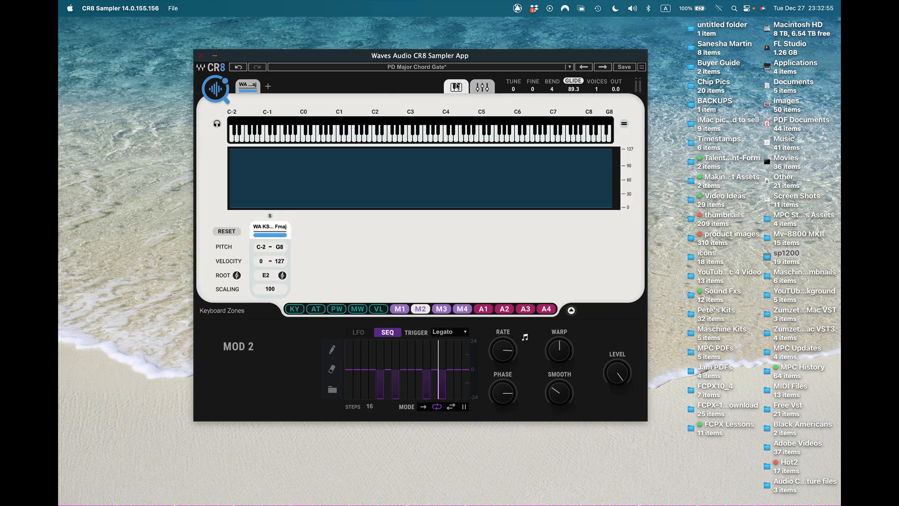
left_click(410, 139)
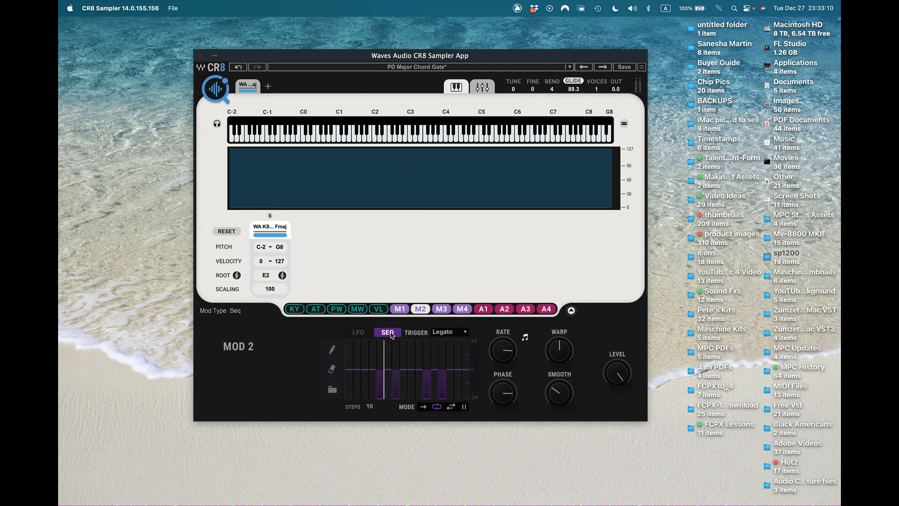
Change MOD 2 to LFO, audition it at C3, and replay the note with the modulator in back-and-forth mode
left_click(360, 333)
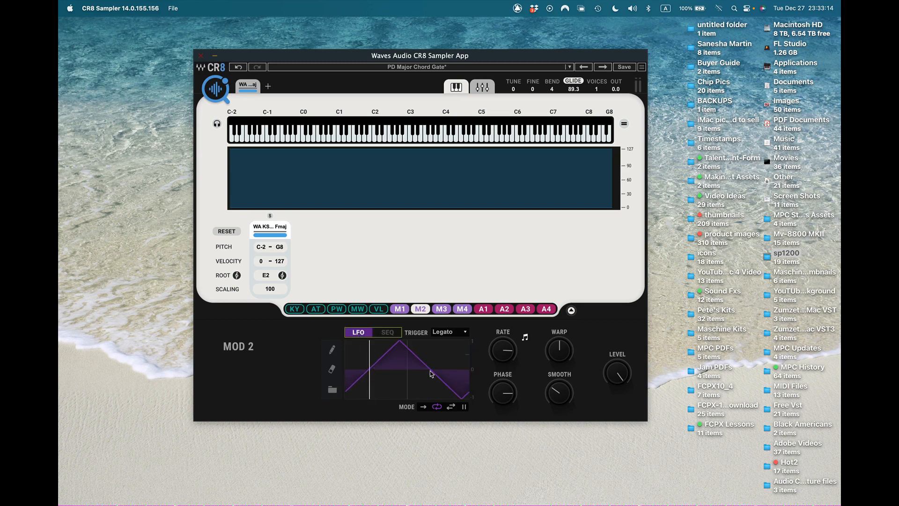
left_click(409, 138)
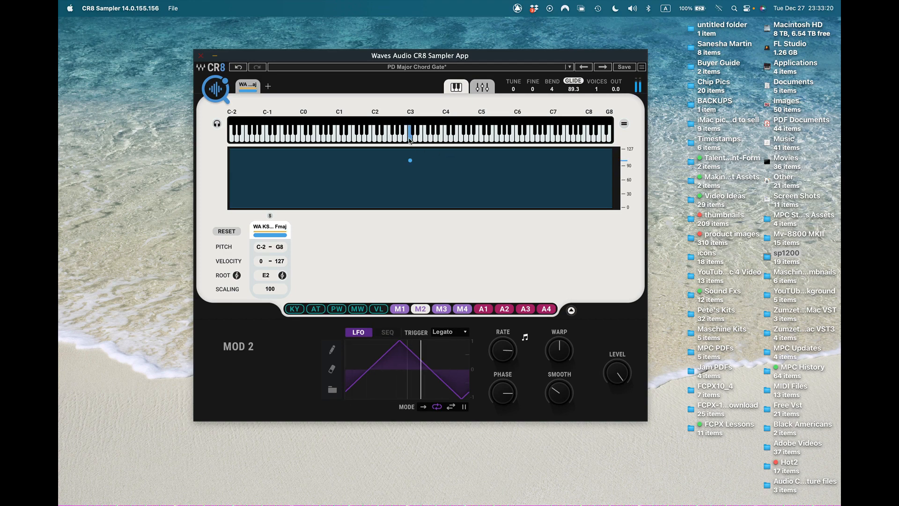
left_click(452, 407)
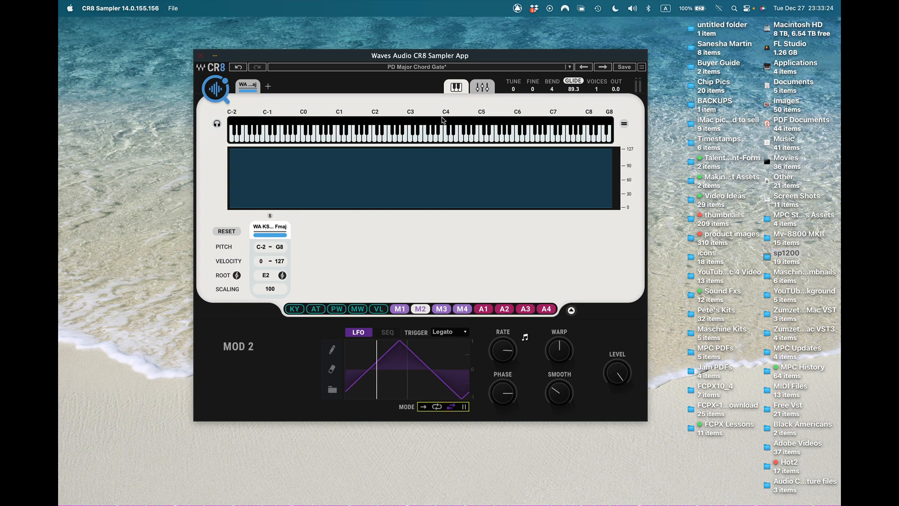
left_click(410, 139)
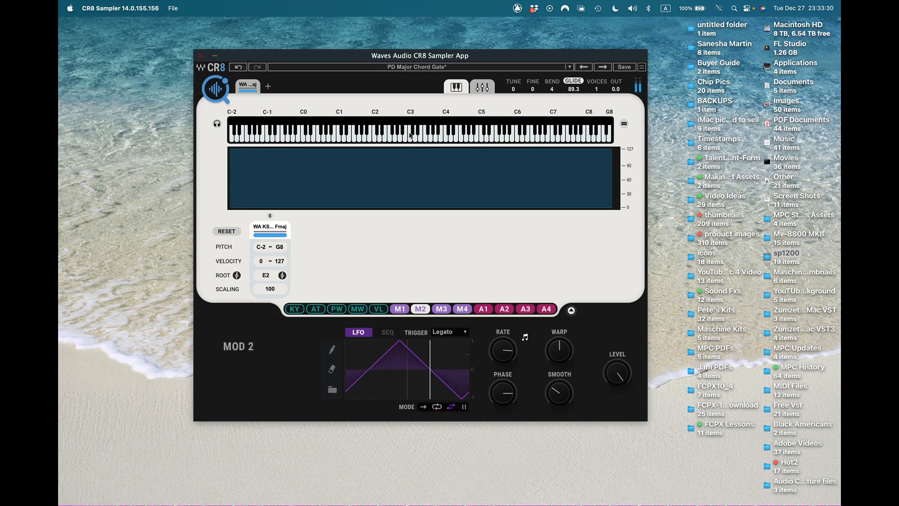
Return MOD 2 to the step sequencer and audition the preset at C3
left_click(395, 333)
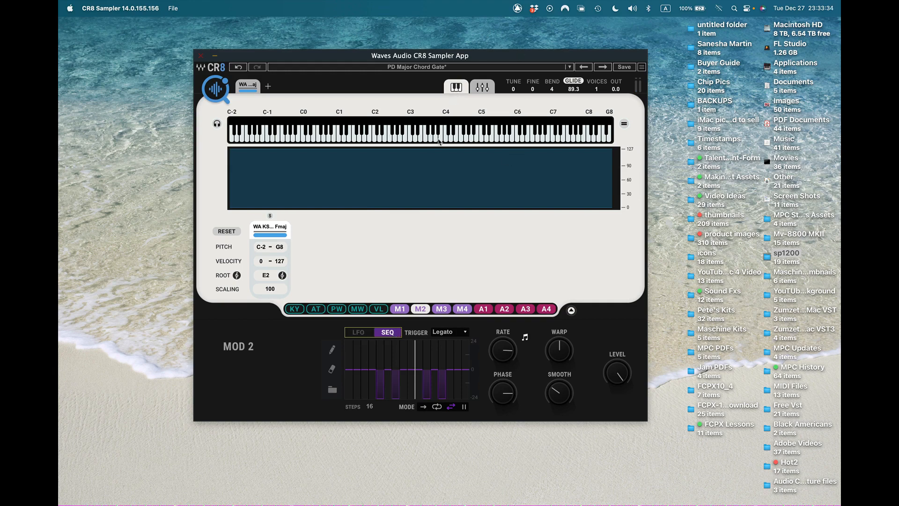
left_click(411, 139)
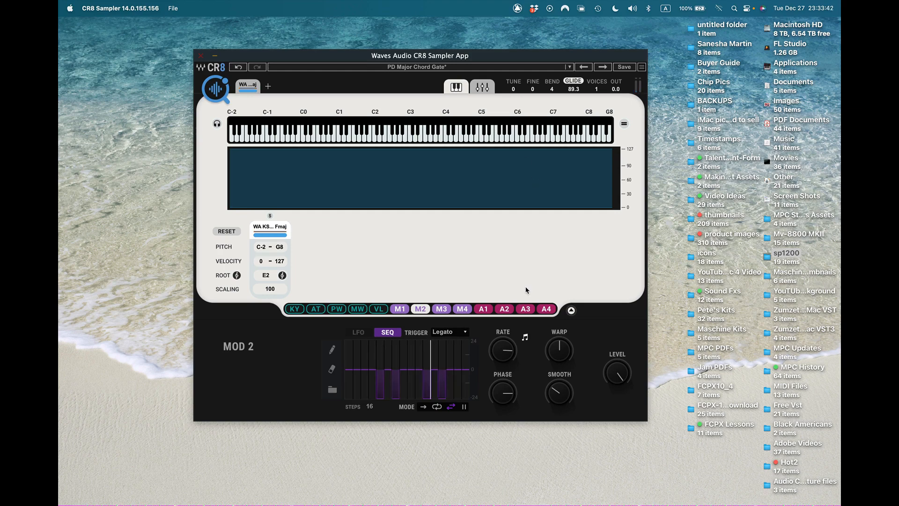
mouse_move(569, 357)
mouse_move(616, 382)
mouse_move(502, 393)
Load the X LoFi Chords factory preset from the Split category
left_click(570, 67)
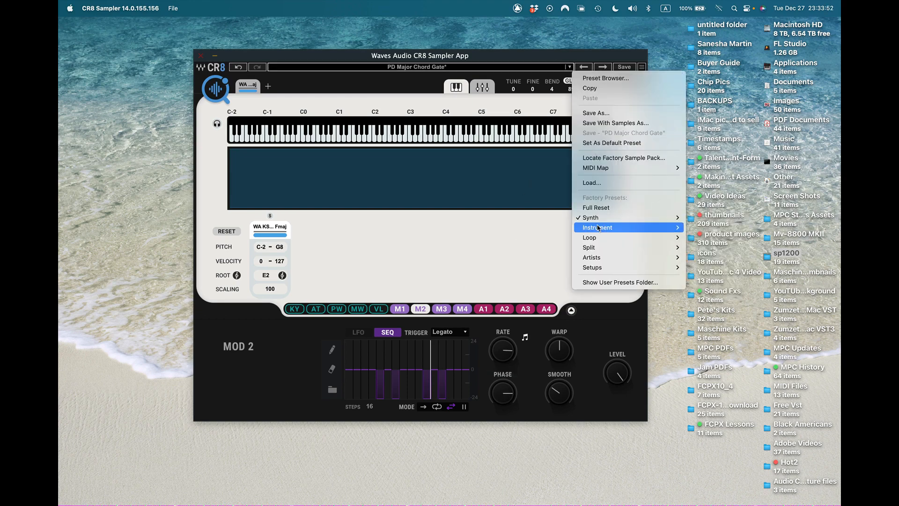
mouse_move(598, 228)
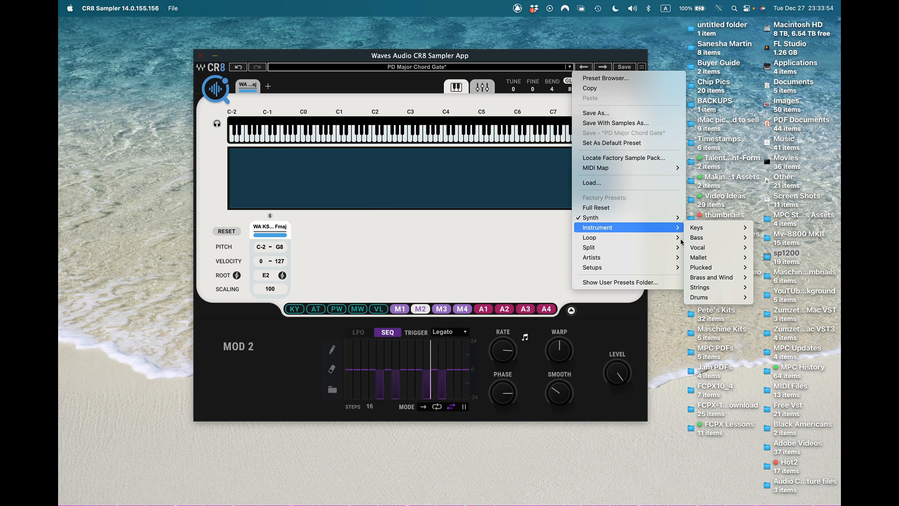
mouse_move(640, 251)
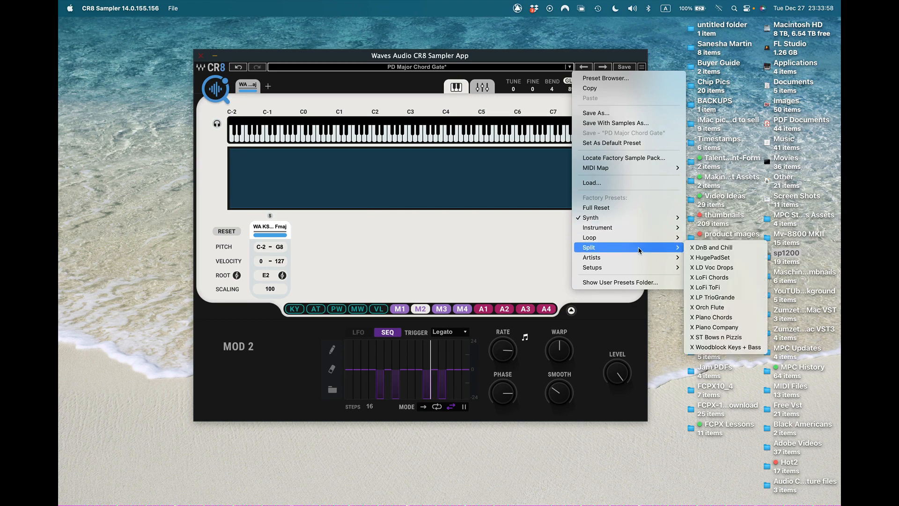
left_click(700, 281)
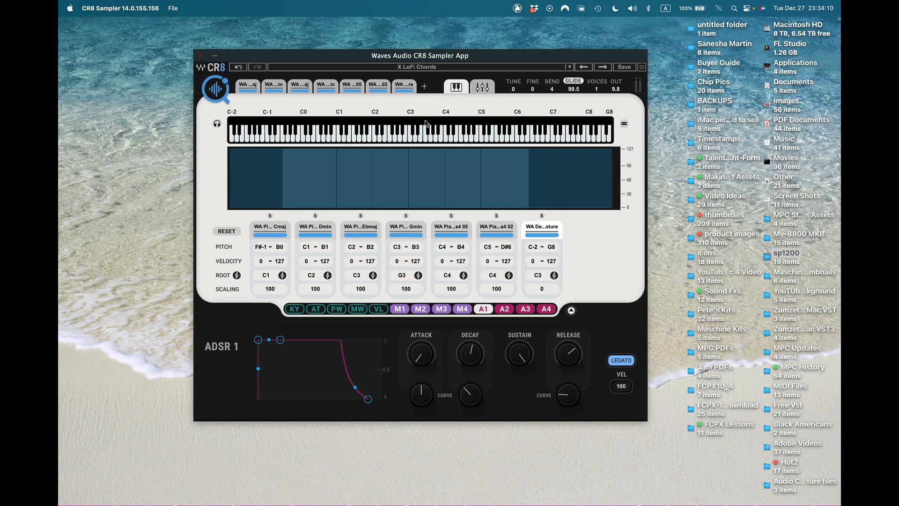
Audition the split zones by playing various notes on the virtual keyboard between C2 and C4
left_click(410, 139)
left_click(395, 141)
left_click(391, 139)
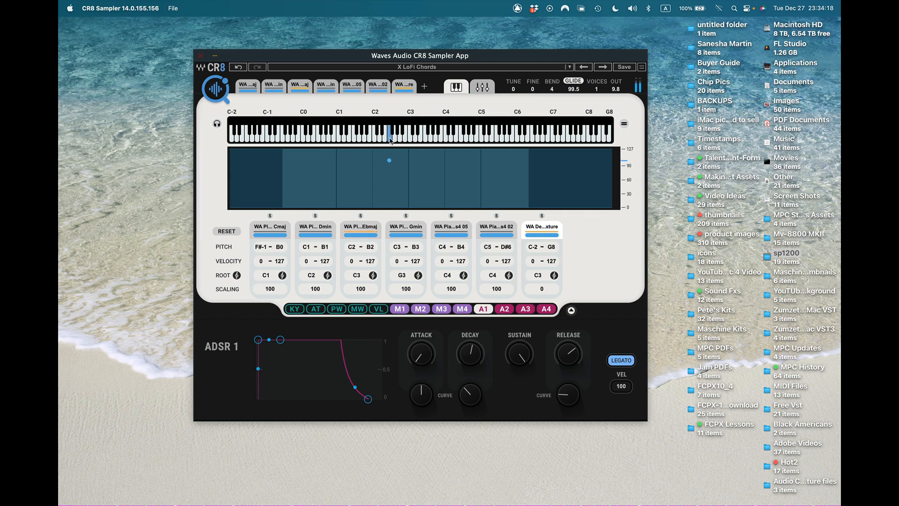
left_click(385, 139)
left_click(406, 135)
left_click(399, 140)
left_click(414, 139)
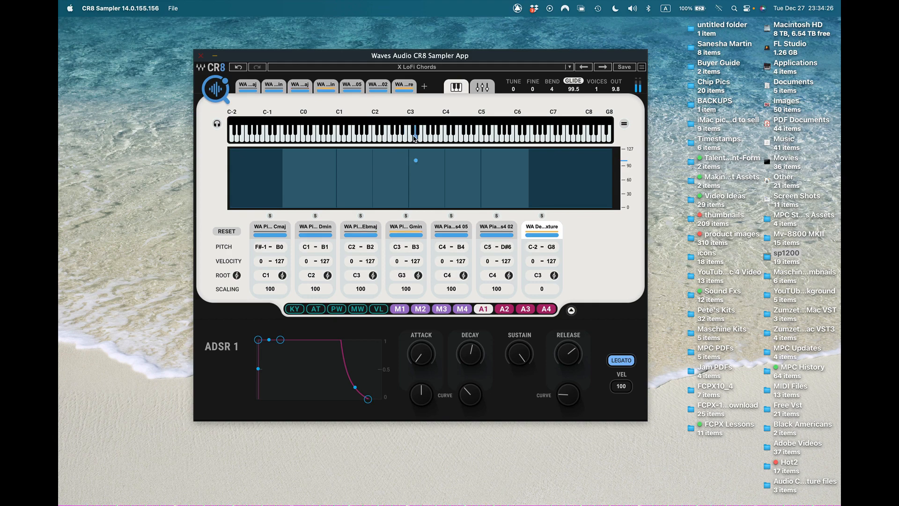
left_click(419, 139)
left_click(425, 141)
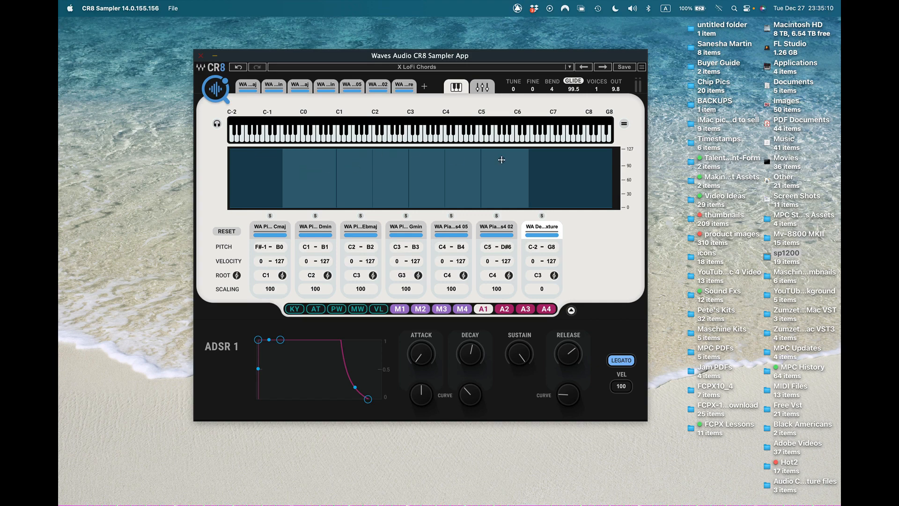
Review the preset's samples from WA Device Mud Texture back to WA PianoChord 09 Dmin, and play a note in the keyboard zones view
left_click(403, 85)
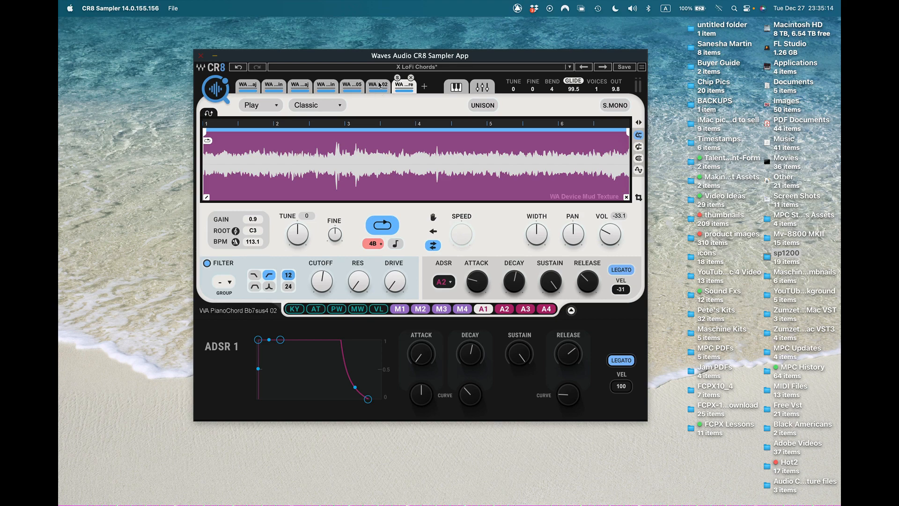
left_click(379, 85)
left_click(354, 84)
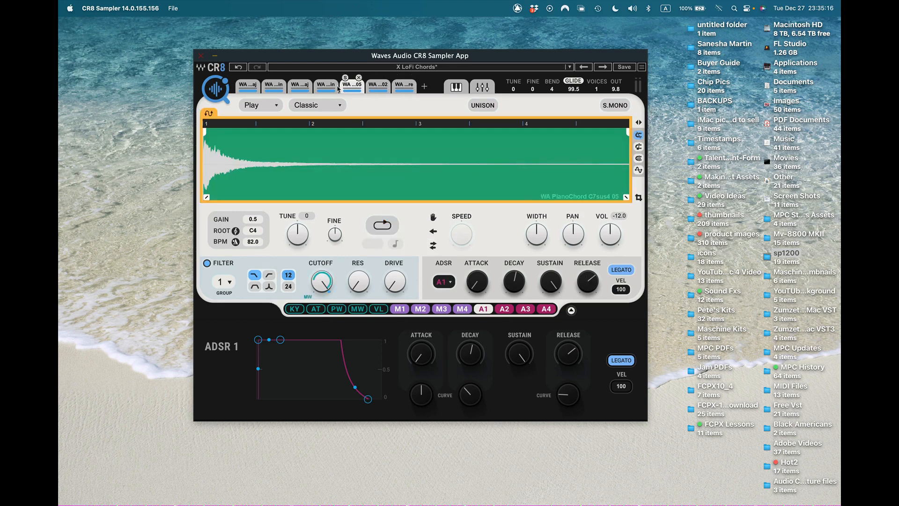
left_click(328, 85)
left_click(309, 86)
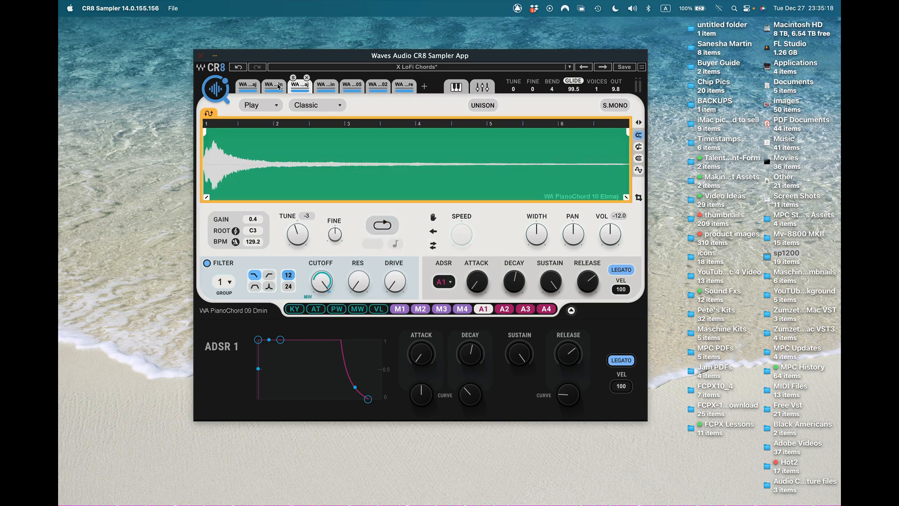
left_click(277, 86)
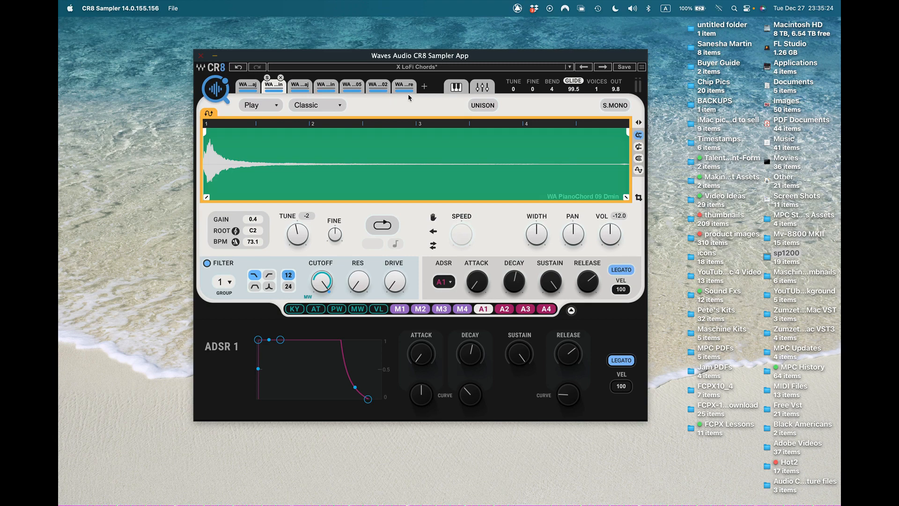
left_click(456, 89)
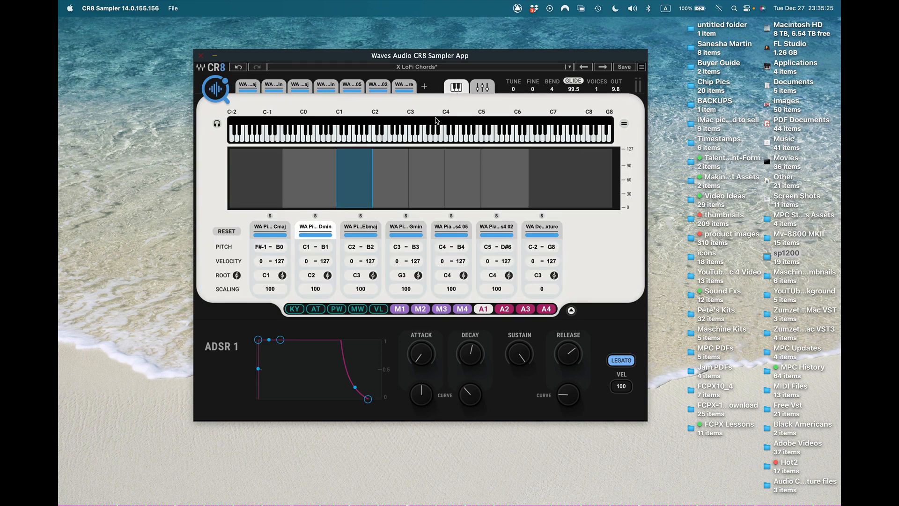
left_click(420, 136)
Load the DrumKit factory preset from the Setups category
left_click(570, 67)
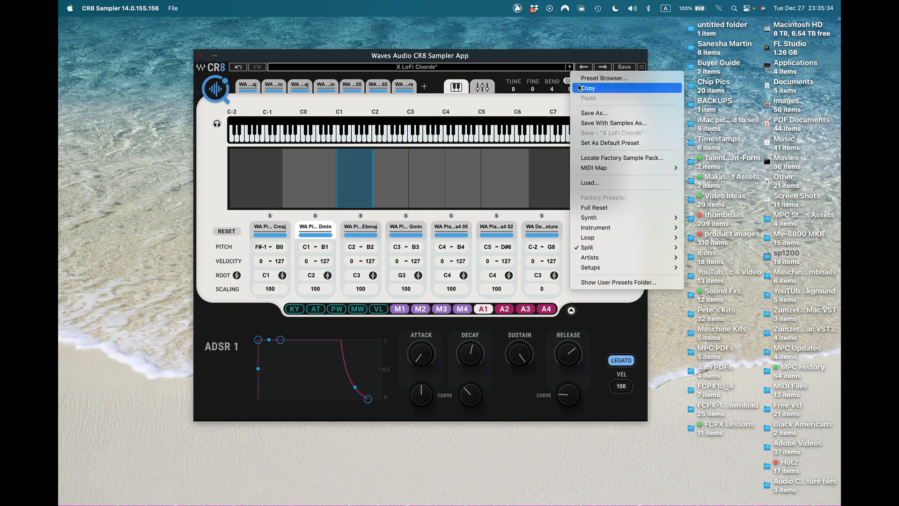
mouse_move(598, 258)
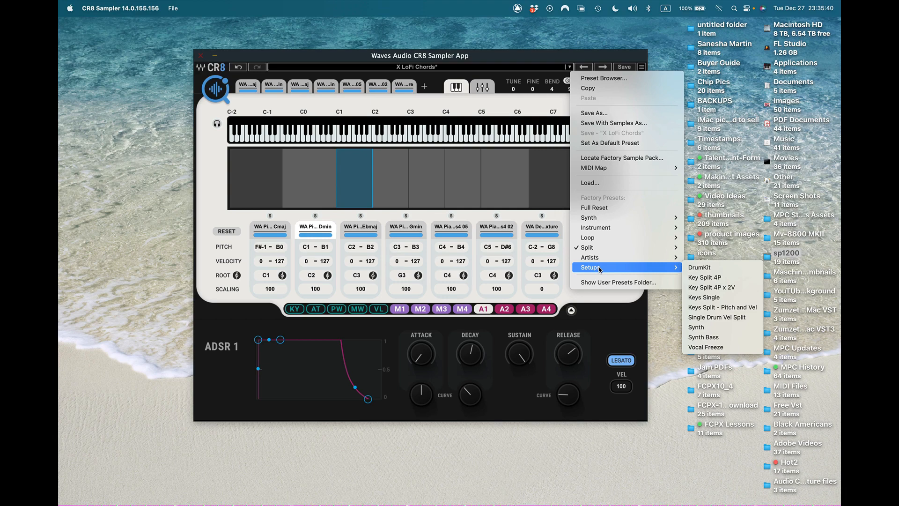
left_click(693, 268)
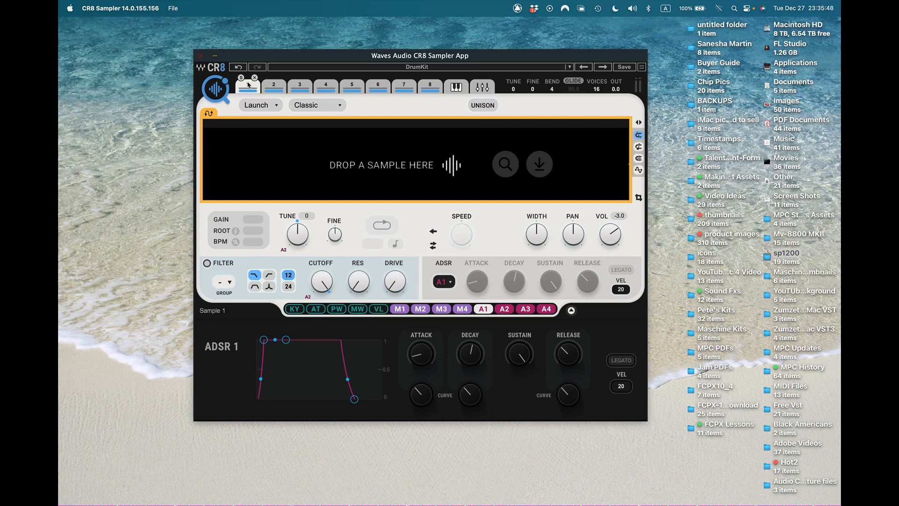
Open the COSMOS sample finder, search for "kick", and load WA Kick Tape Funk 03 into sample slot 1
left_click(216, 89)
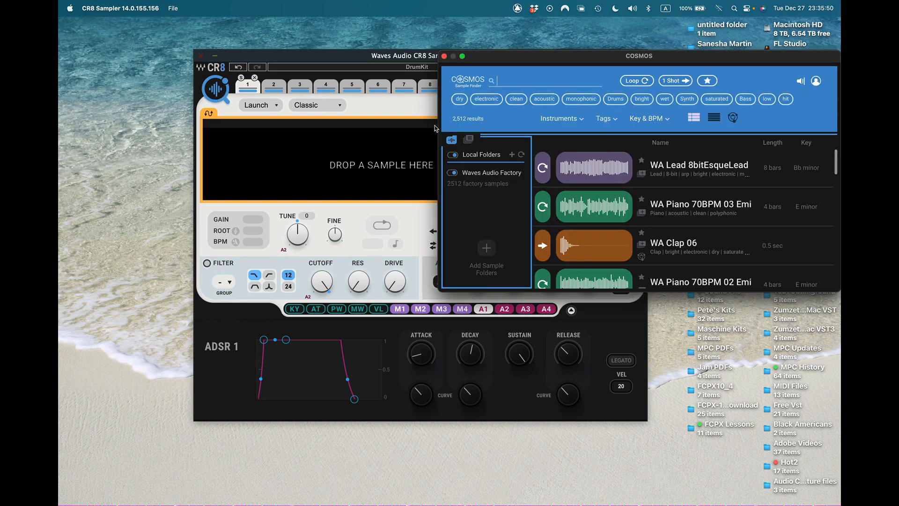
left_click(509, 82)
type("kick")
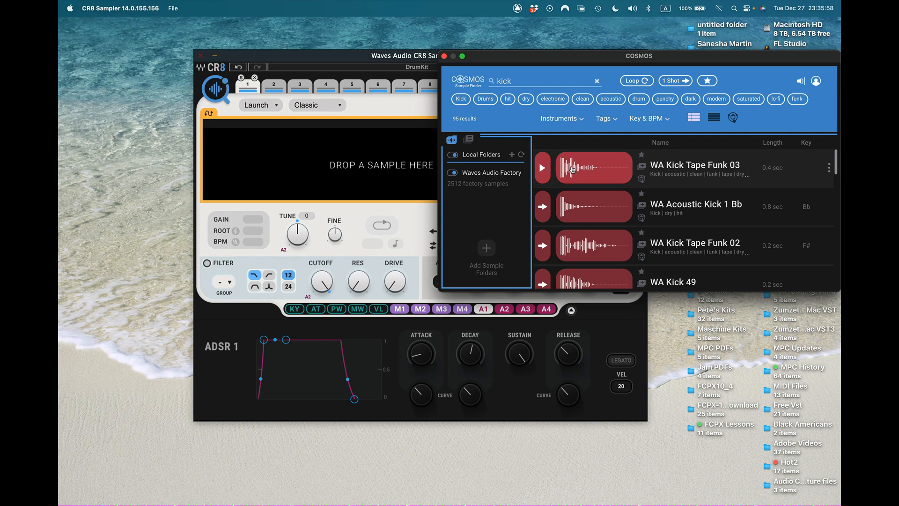
left_click(572, 169)
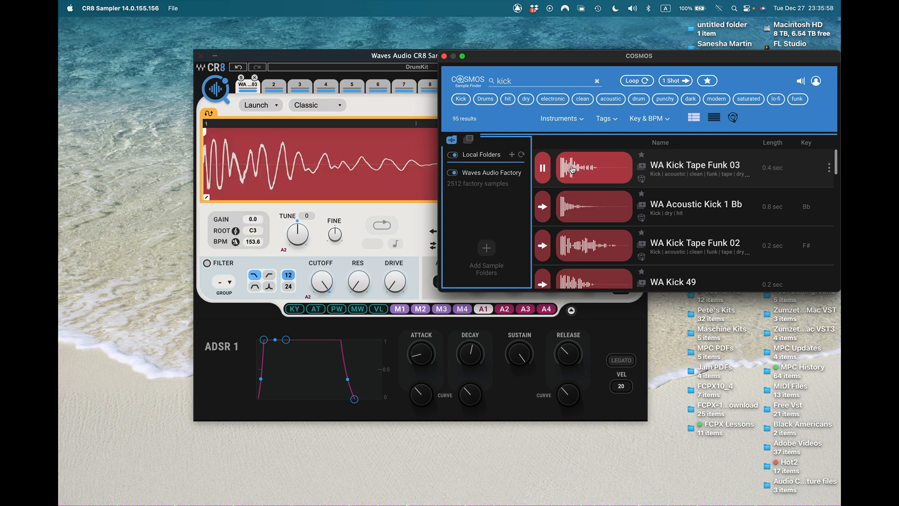
Find snares in COSMOS using the Snare tag and load WA Snare 07 Ab2 into sample slot 2
left_click(274, 86)
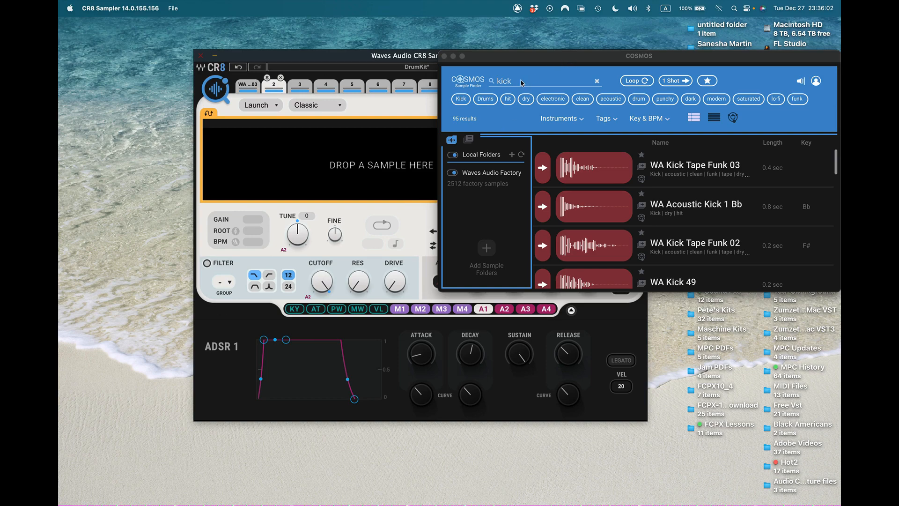
left_click(495, 81)
type("snare")
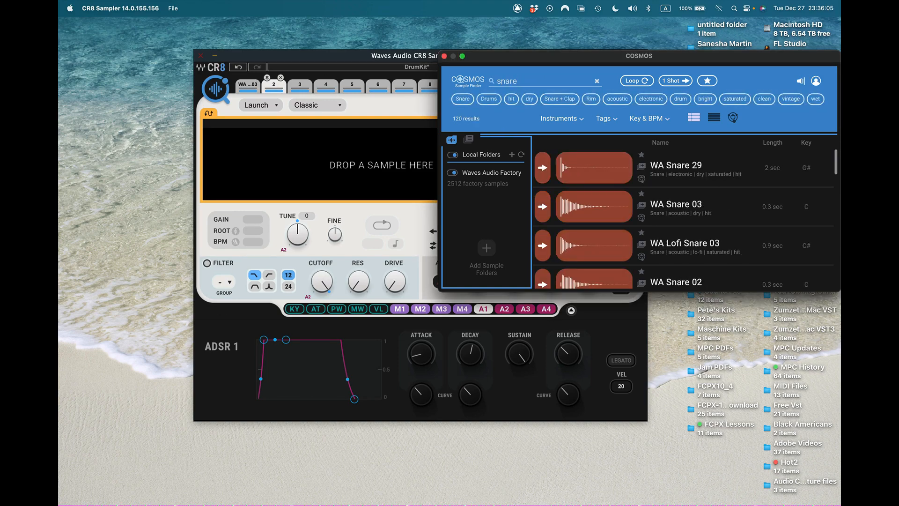
key("Return")
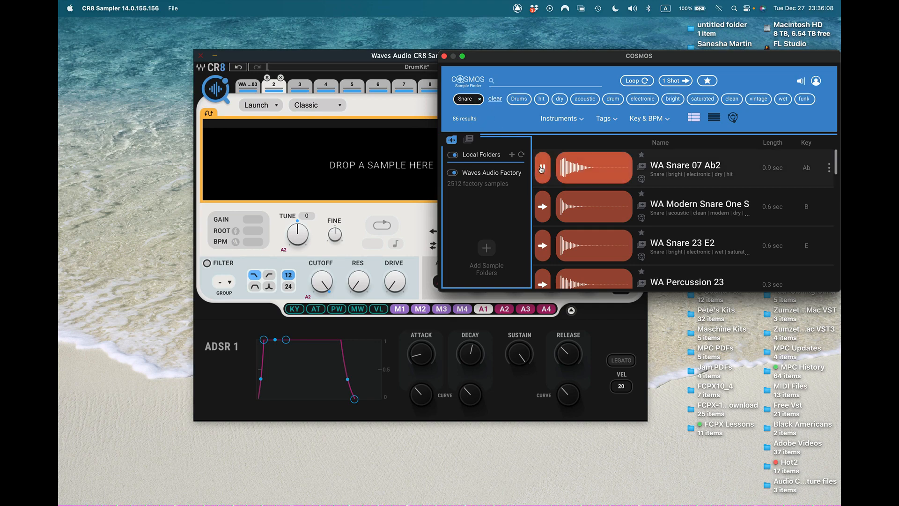
left_click_drag(568, 170, 372, 162)
Search for "Hi Hat" without the Snare tag filter and load WA HiHatClosed 12 into sample slot 3
left_click(300, 86)
left_click(537, 83)
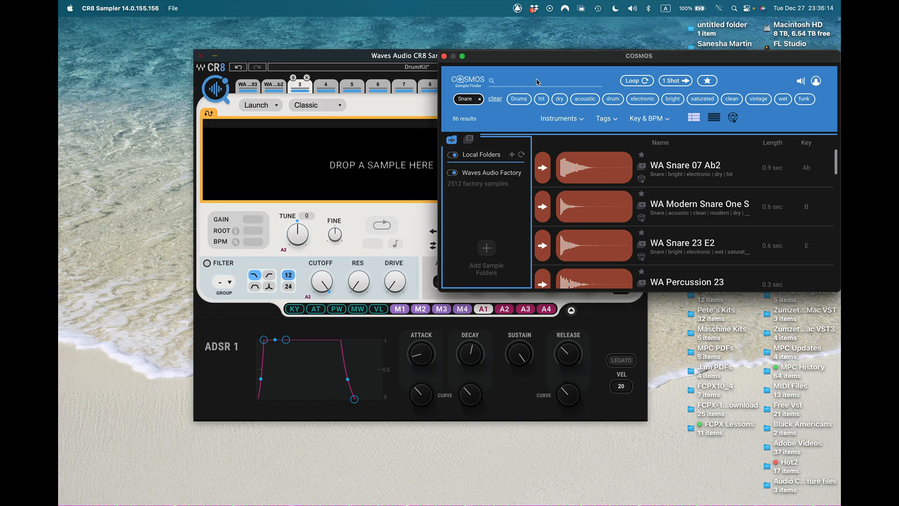
type("Hi ")
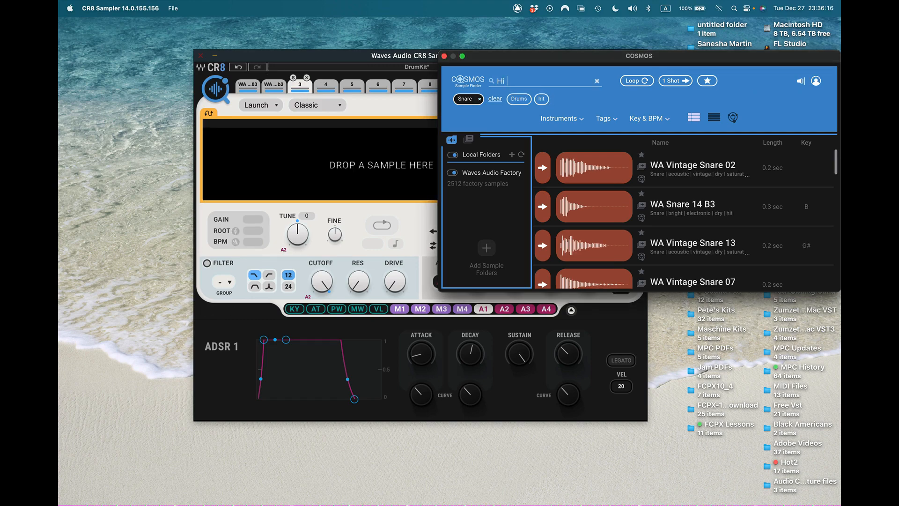
type("Hat")
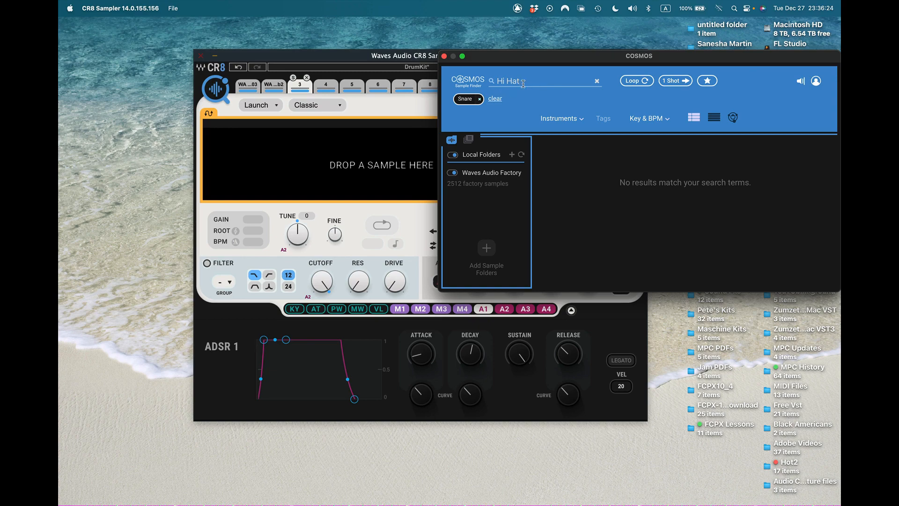
left_click_drag(537, 58, 486, 92)
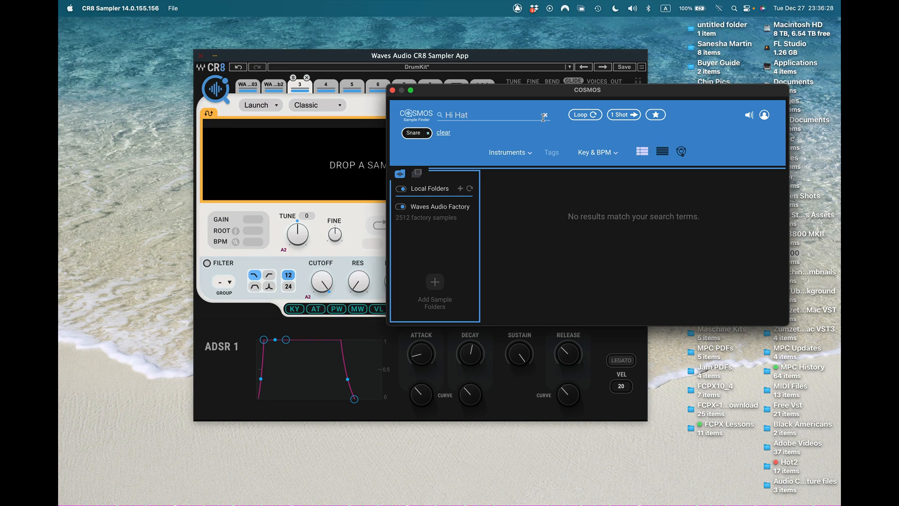
left_click(428, 133)
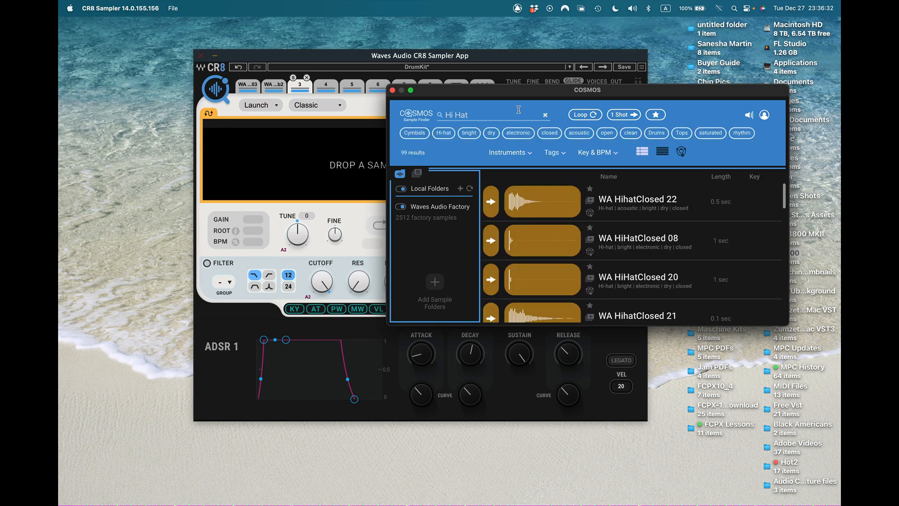
left_click(443, 135)
left_click(444, 135)
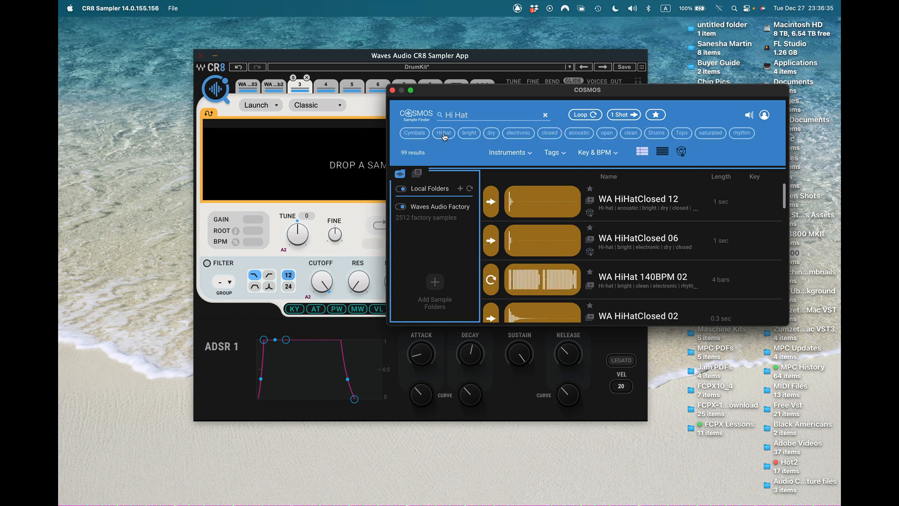
double_click(511, 204)
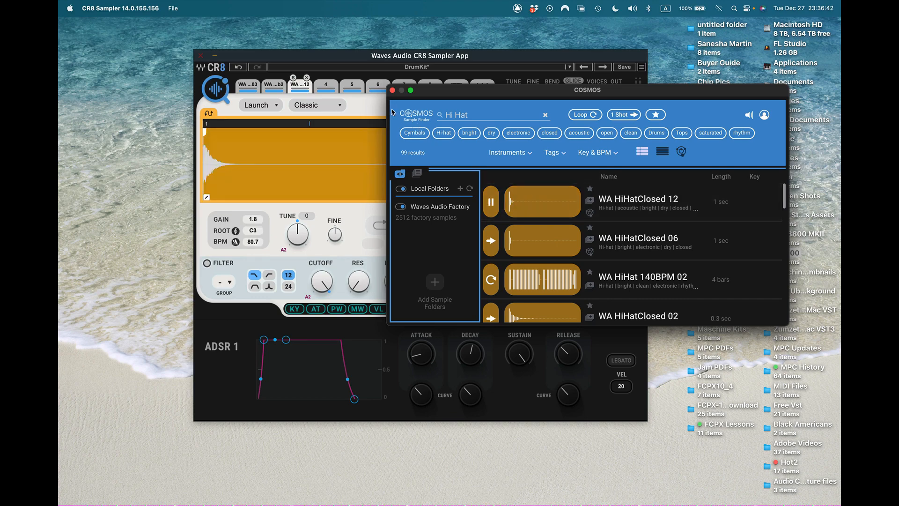
Narrow the search to "Hi Hat open" and load WA HihatOpen 06 into sample slot 4
left_click(326, 85)
left_click(441, 97)
type("o")
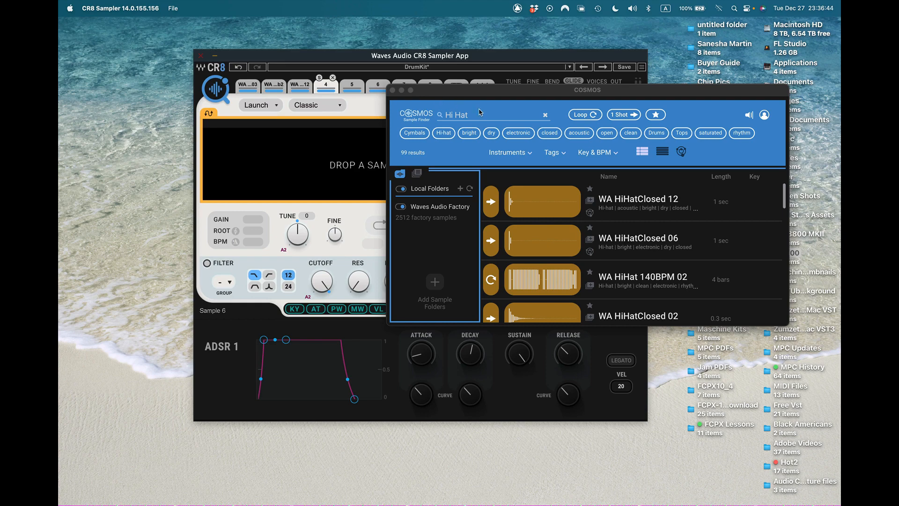
type("pen")
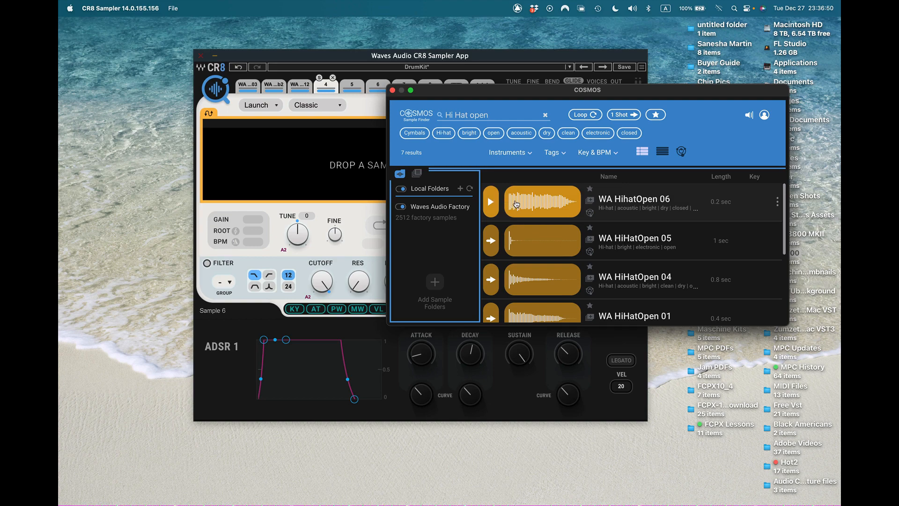
double_click(530, 203)
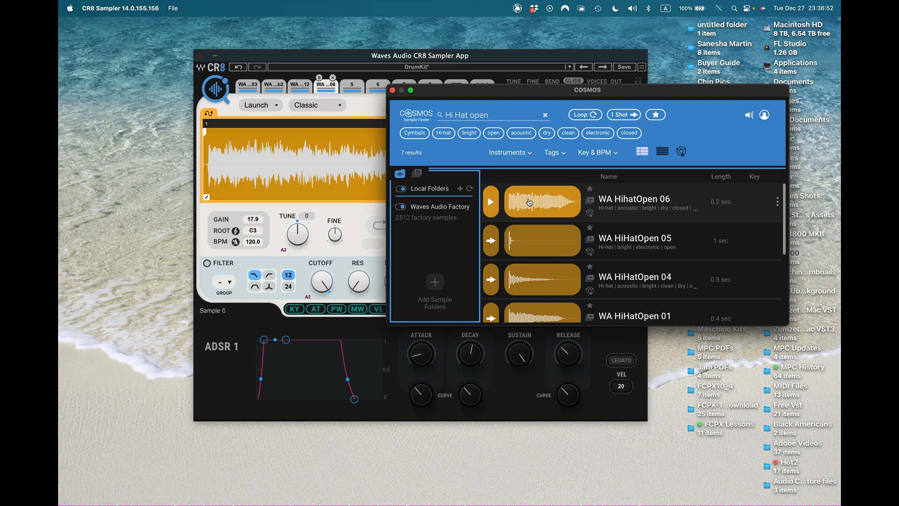
Search for "tom", preview and load WA 80s HiTom 02 into sample slot 5, and close the sample finder
left_click(352, 86)
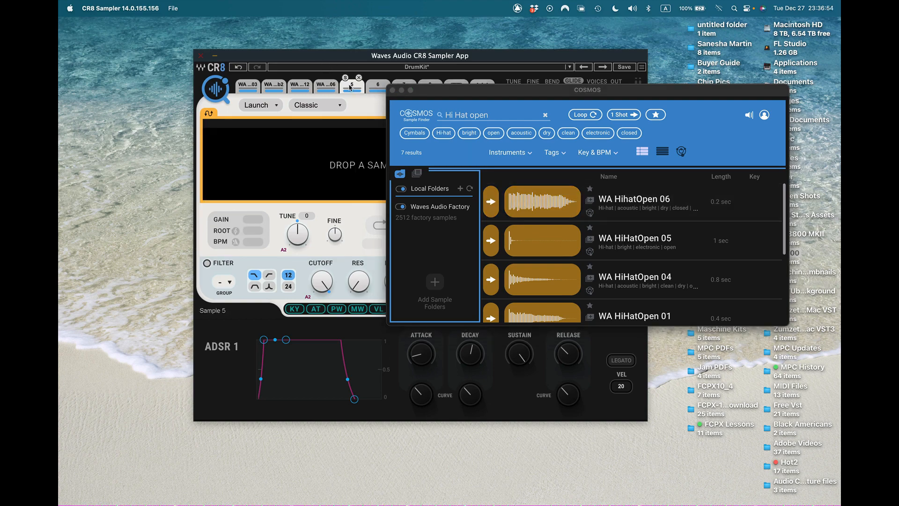
left_click_drag(492, 116, 440, 115)
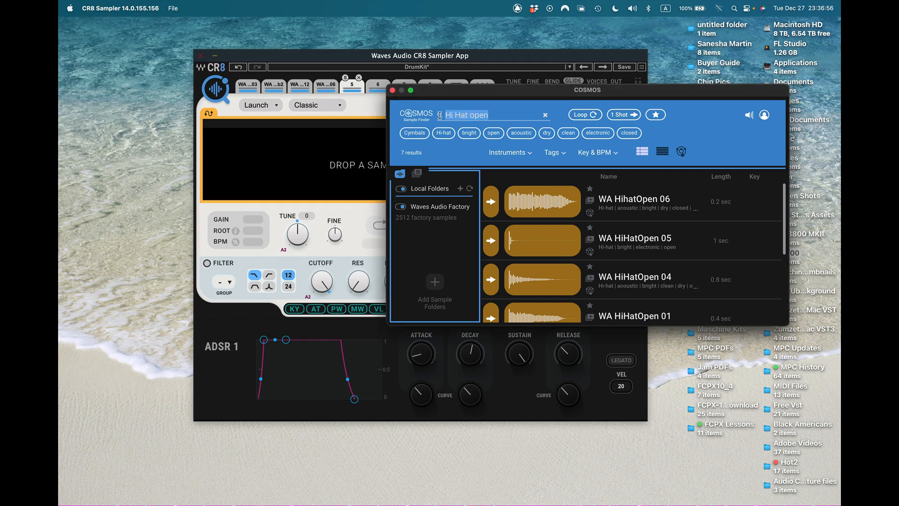
type("tom")
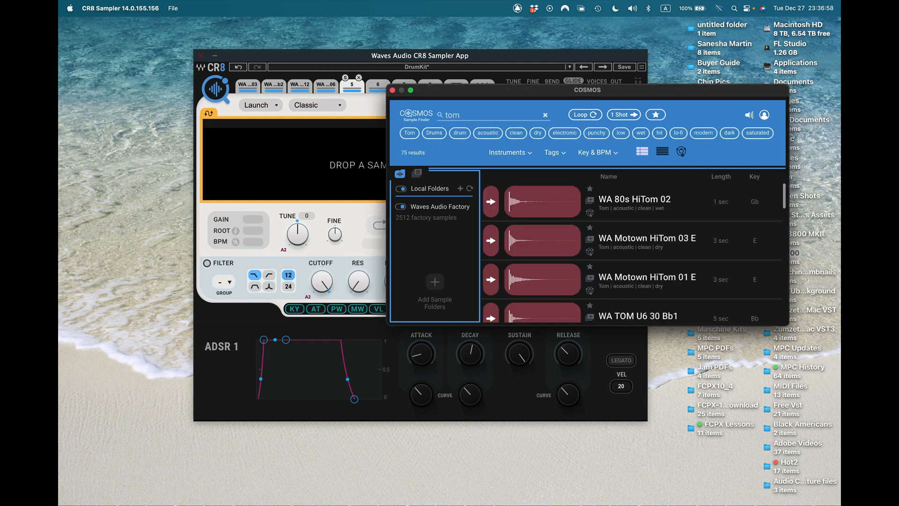
left_click(490, 202)
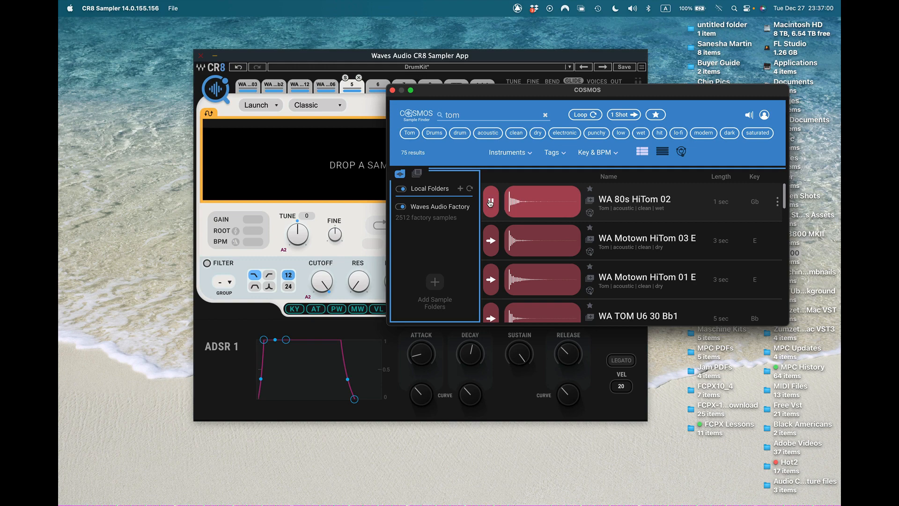
double_click(515, 202)
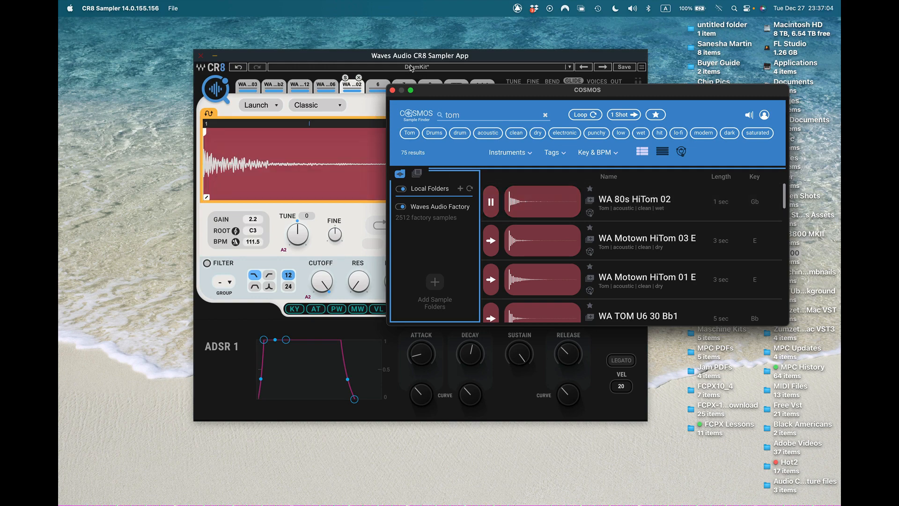
left_click(393, 92)
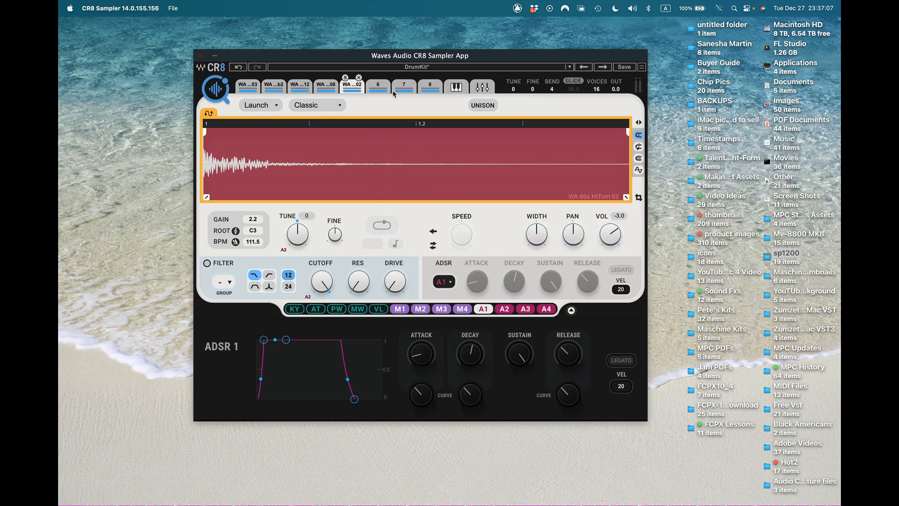
Show the keyboard zones and audition the drum samples on the virtual keys from C1 upward
left_click(457, 89)
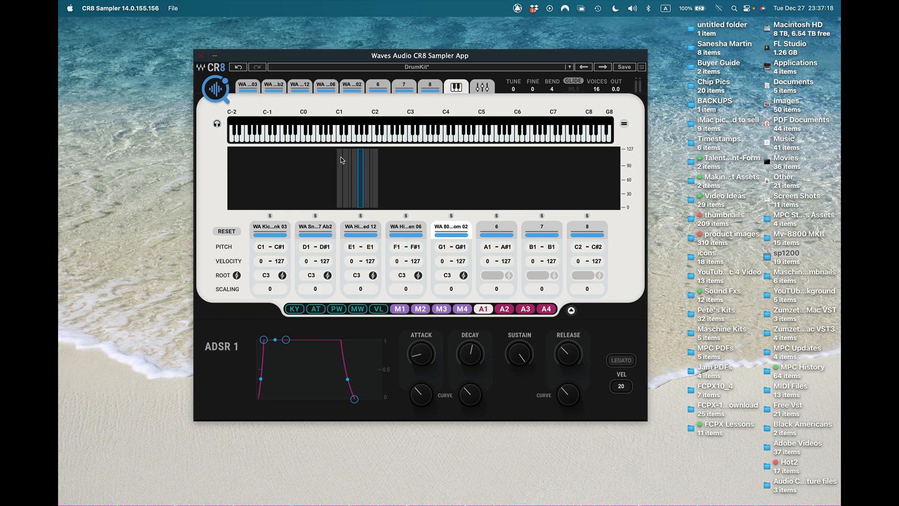
left_click(337, 136)
left_click(343, 137)
left_click(350, 136)
left_click(352, 138)
Load the Vocal Freeze factory preset from the Setups category
left_click(569, 67)
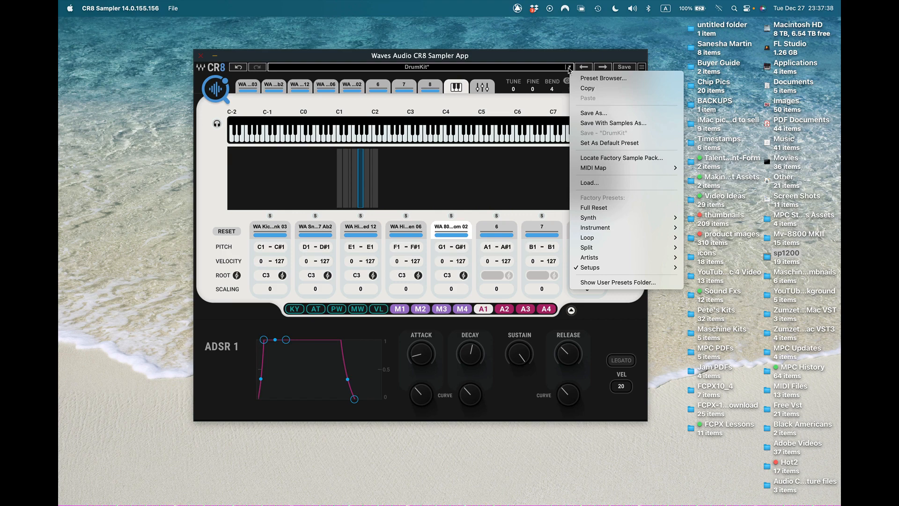
mouse_move(589, 268)
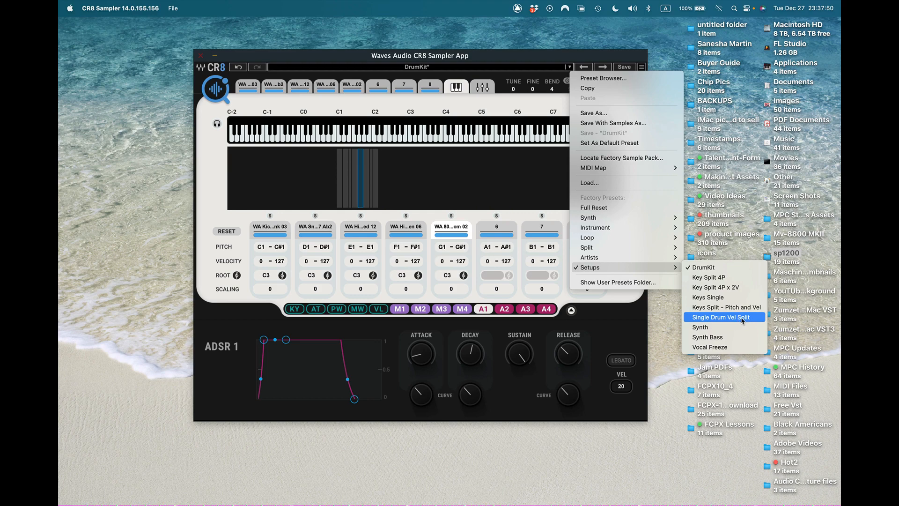
left_click(723, 348)
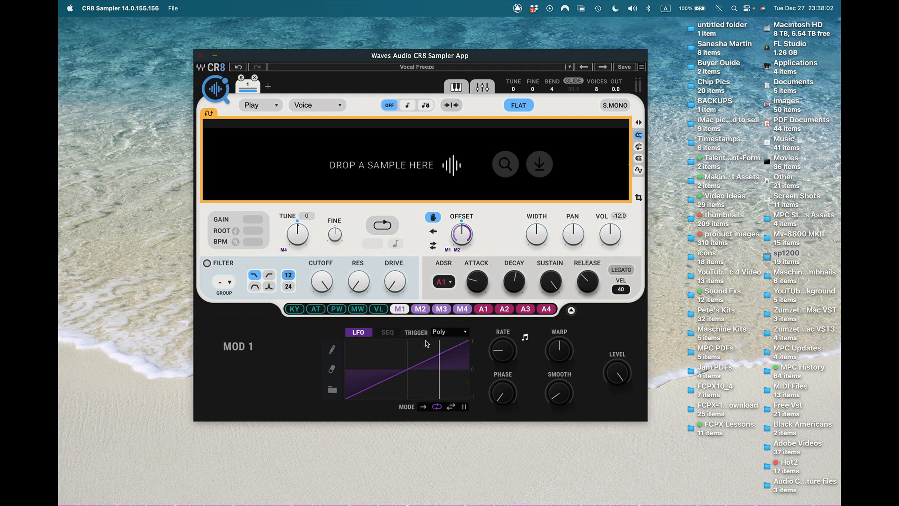
Show the MOD 2 modulator, and assign MOD 2 to the filter cutoff and the mod wheel (MW) to the filter resonance
left_click(420, 310)
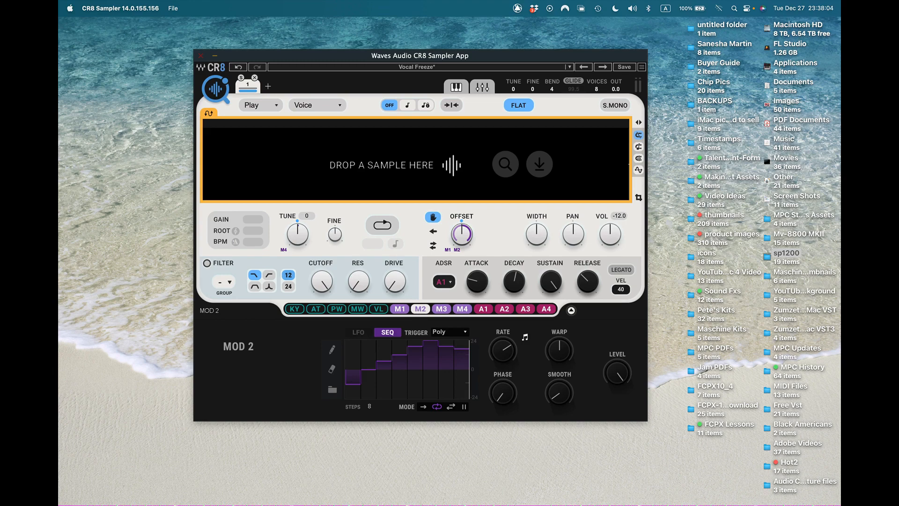
left_click_drag(420, 311, 320, 282)
left_click_drag(358, 310, 355, 276)
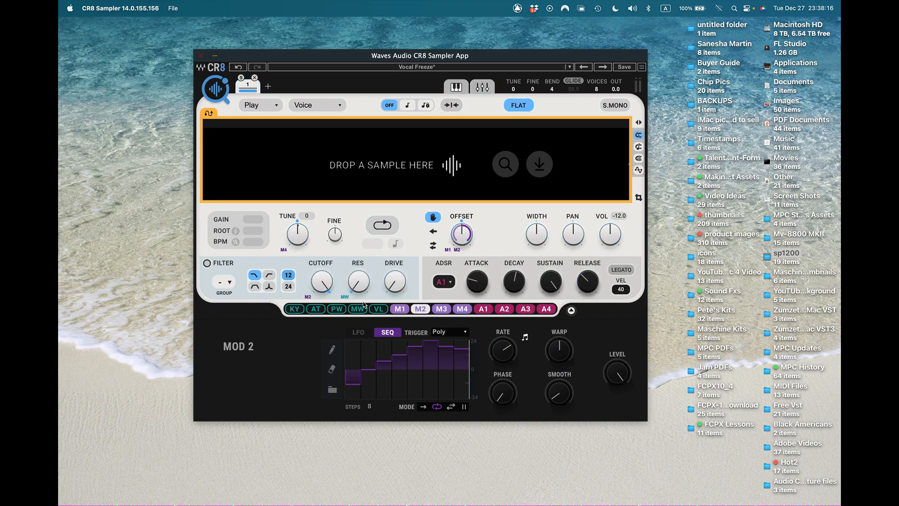